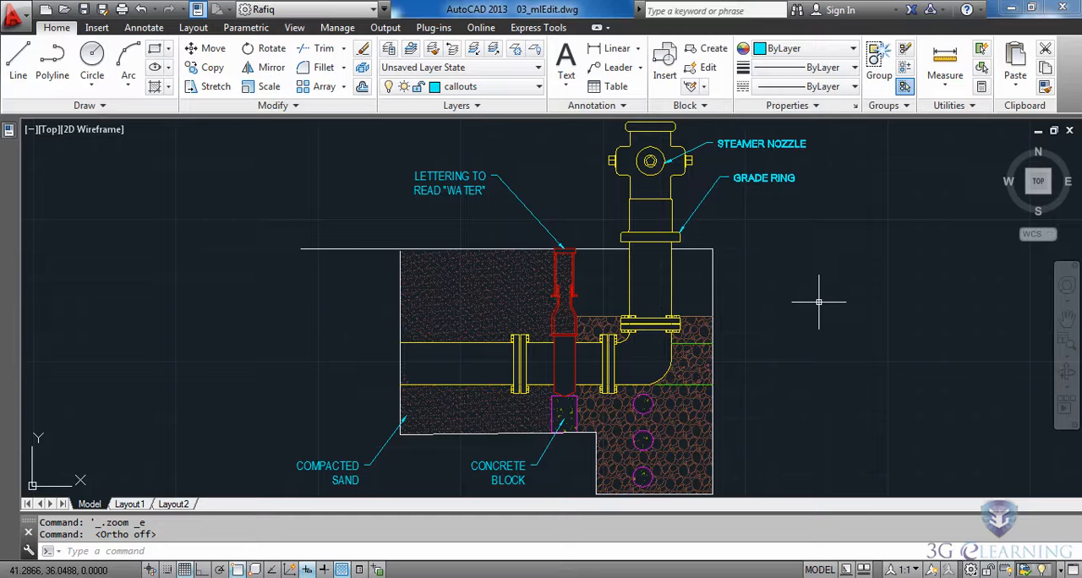
# Append "(FACE TOWARDS CURB)" to the STEAMER NOZZLE callout text beside the hydrant
pyautogui.scroll(2, 818, 173)
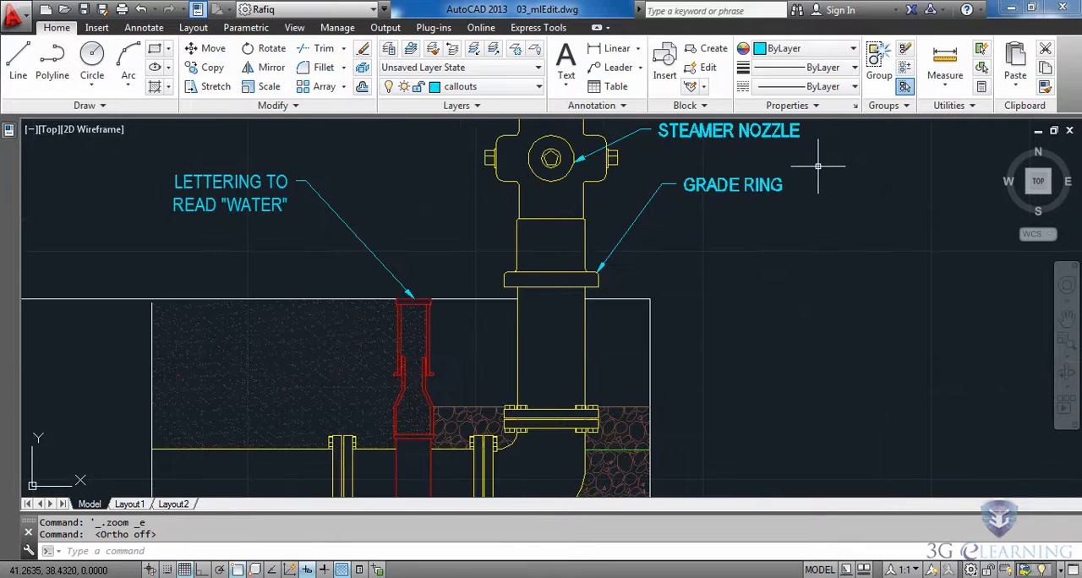
pyautogui.moveTo(818, 173)
pyautogui.mouseDown(button='middle')
pyautogui.moveTo(773, 245)
pyautogui.moveTo(727, 271)
pyautogui.mouseUp(button='middle')
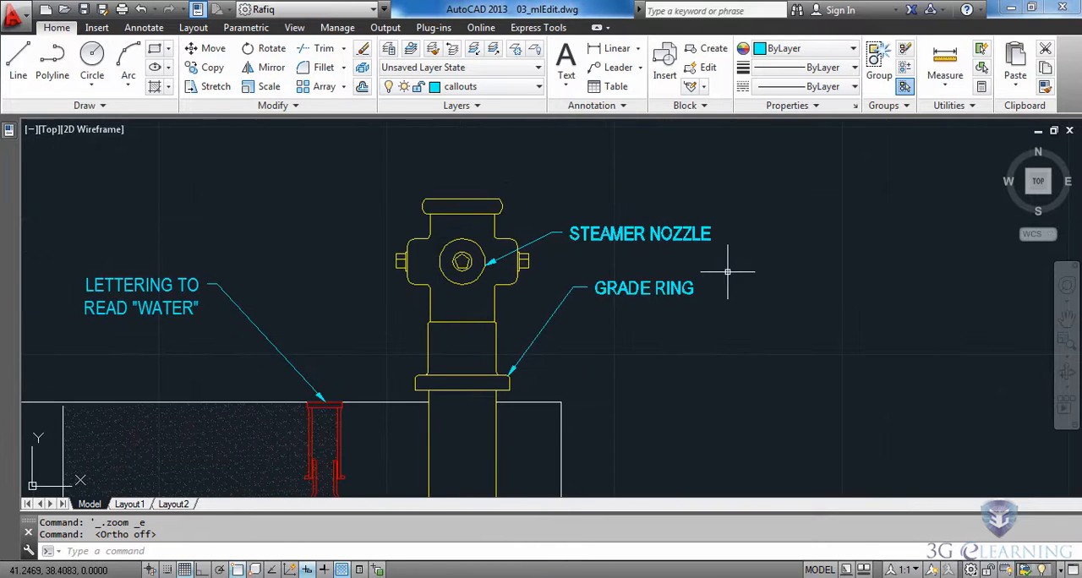
pyautogui.doubleClick(635, 234)
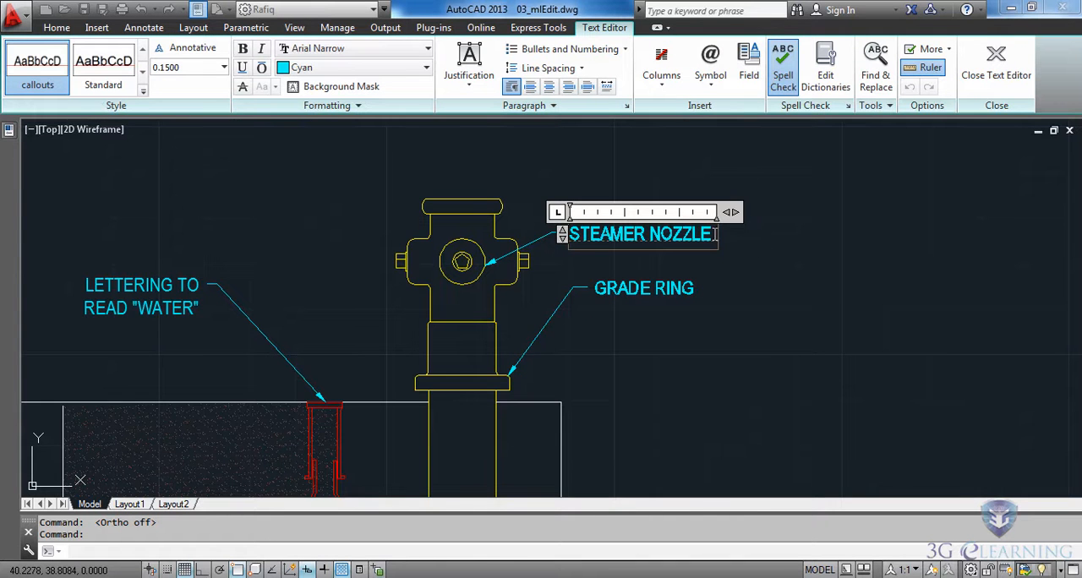
pyautogui.write('(FACE TOWARDS CURB)')
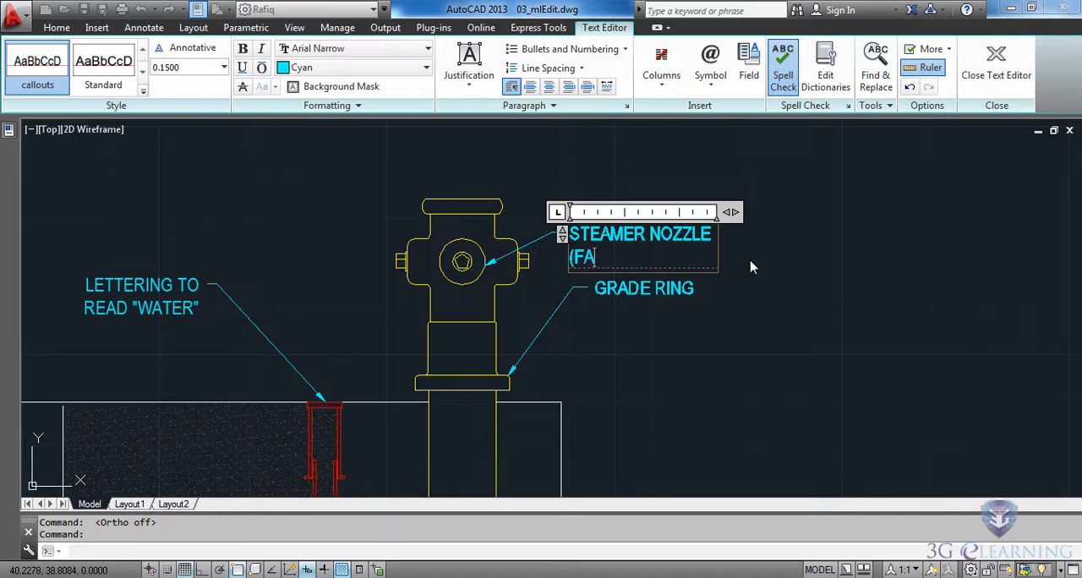
pyautogui.click(836, 281)
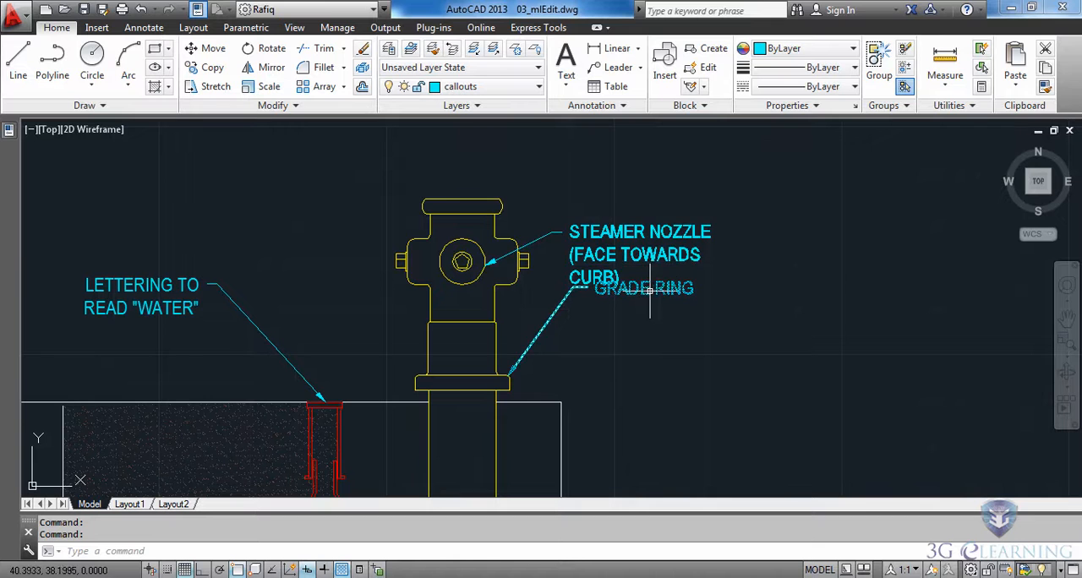
# Move the STEAMER NOZZLE callout text up so that it clears the GRADE RING callout below it
pyautogui.click(643, 206)
pyautogui.click(588, 279)
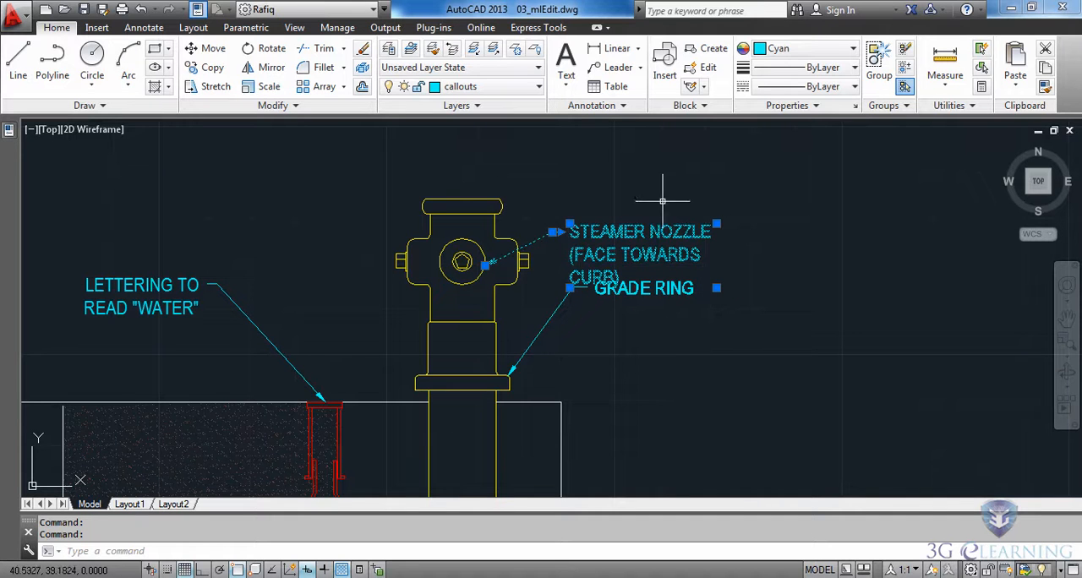
pyautogui.click(569, 224)
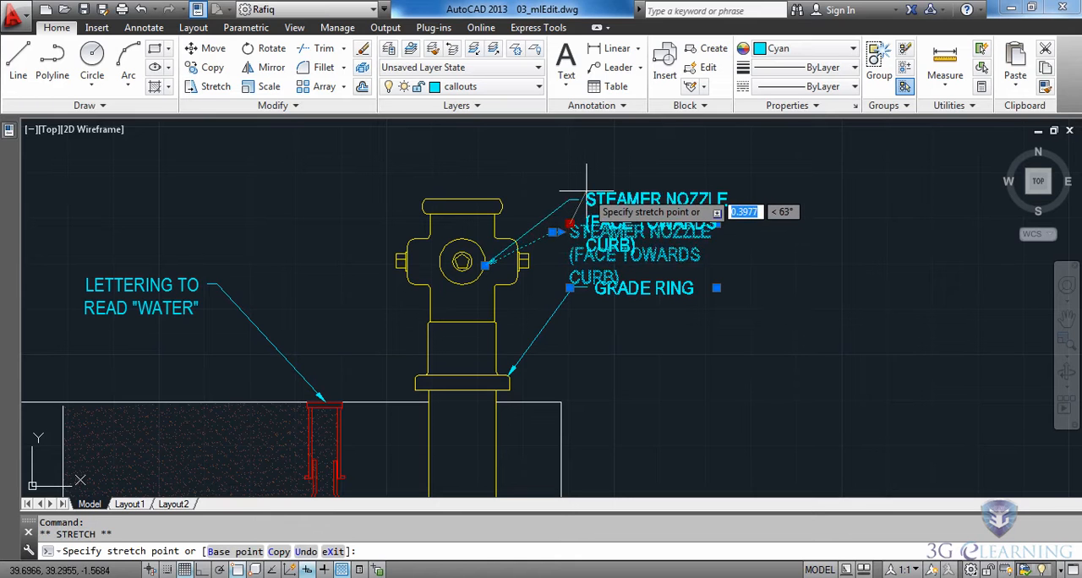
pyautogui.click(587, 192)
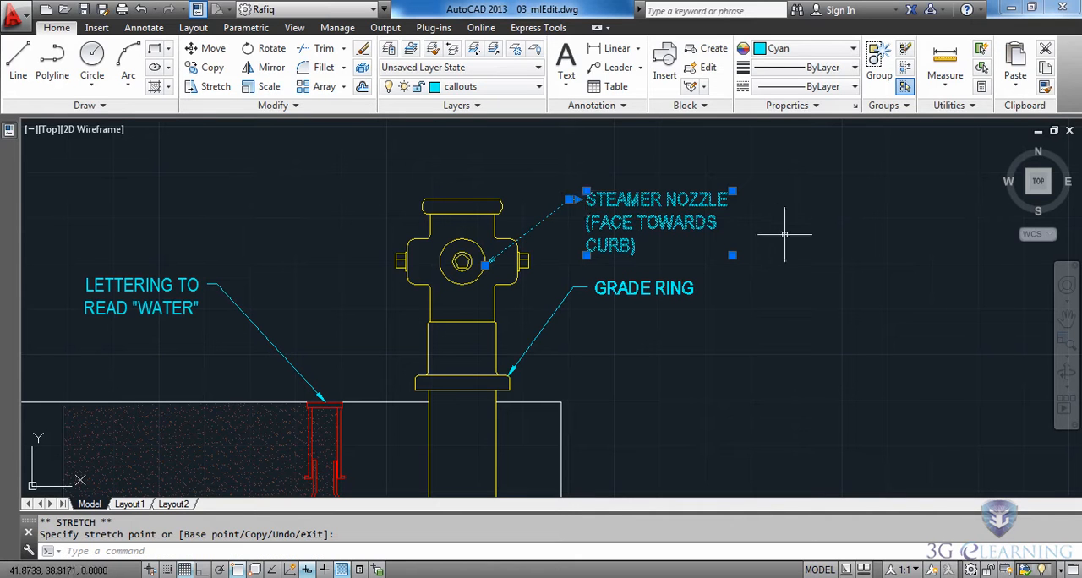
pyautogui.click(587, 193)
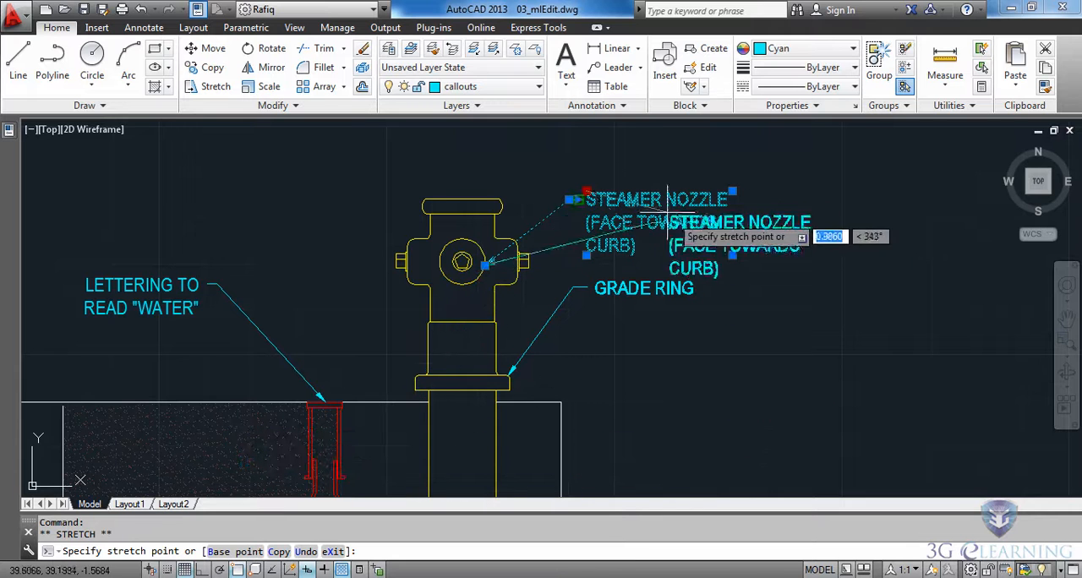
pyautogui.click(578, 200)
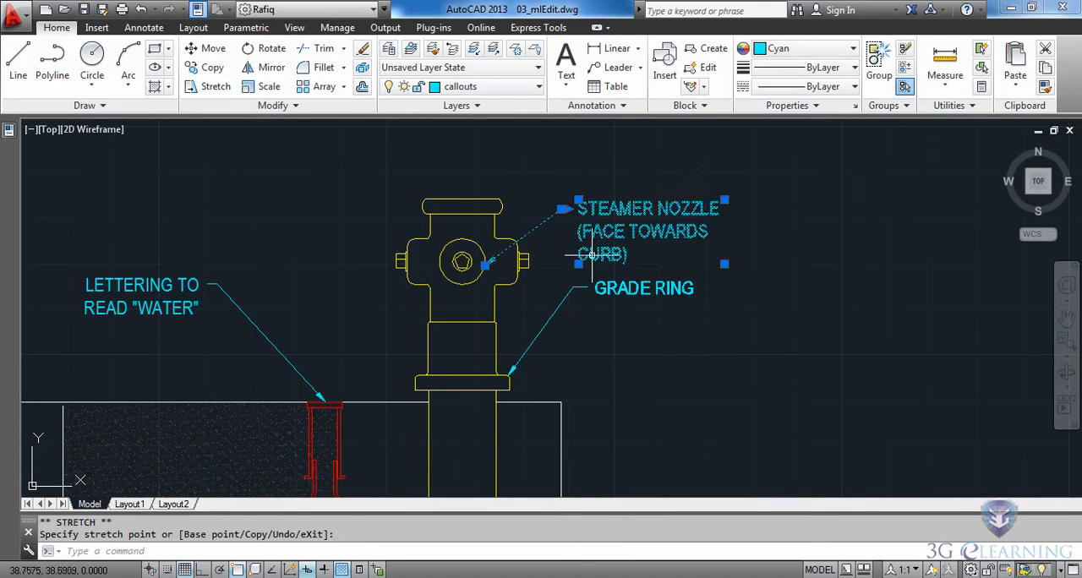
# Relocate the STEAMER NOZZLE leader's arrowhead from the outer circle to the pentagon at the nozzle's center
pyautogui.scroll(5, 503, 271)
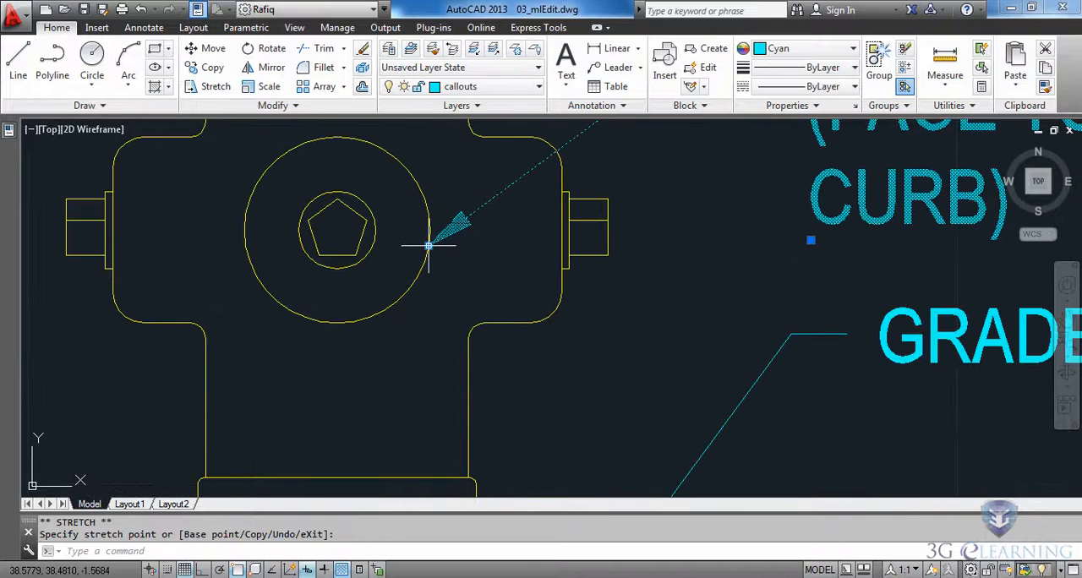
pyautogui.click(428, 245)
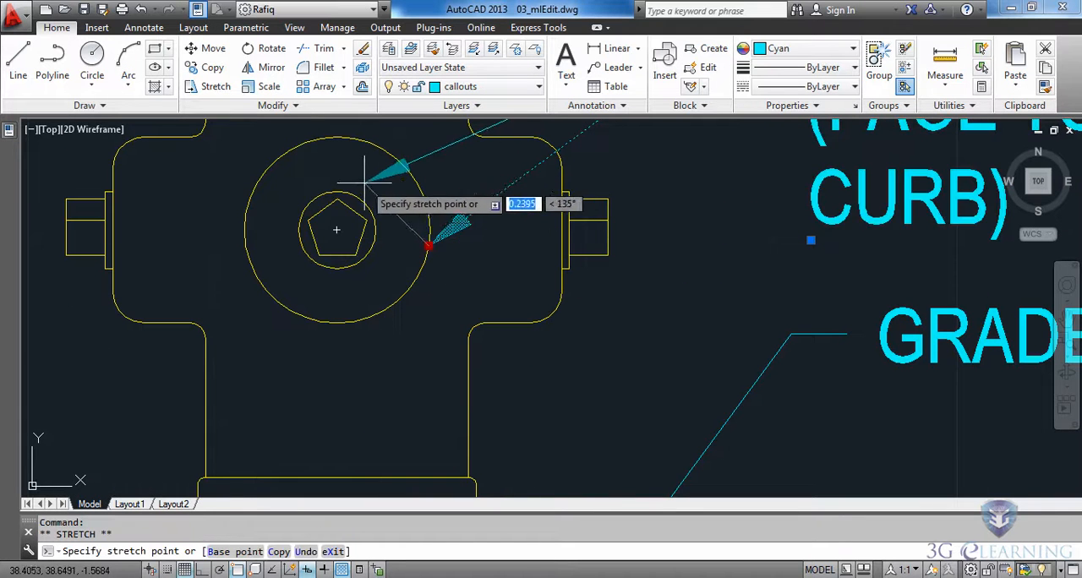
pyautogui.click(353, 209)
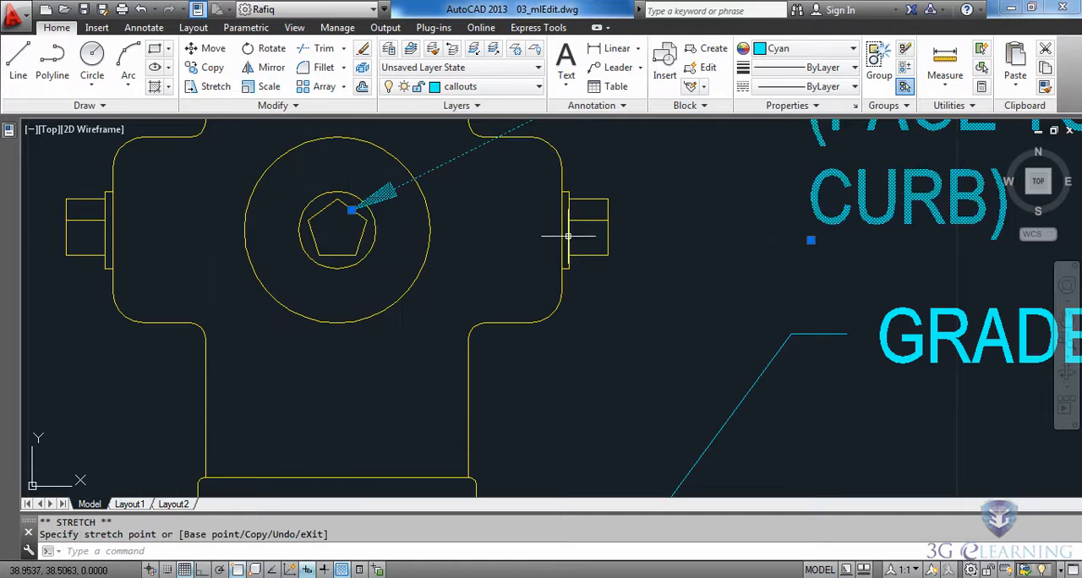
# Try to lengthen the horizontal landing of the STEAMER NOZZLE leader, and deselect the callout
pyautogui.moveTo(761, 178)
pyautogui.mouseDown(button='middle')
pyautogui.moveTo(608, 288)
pyautogui.moveTo(363, 411)
pyautogui.mouseUp(button='middle')
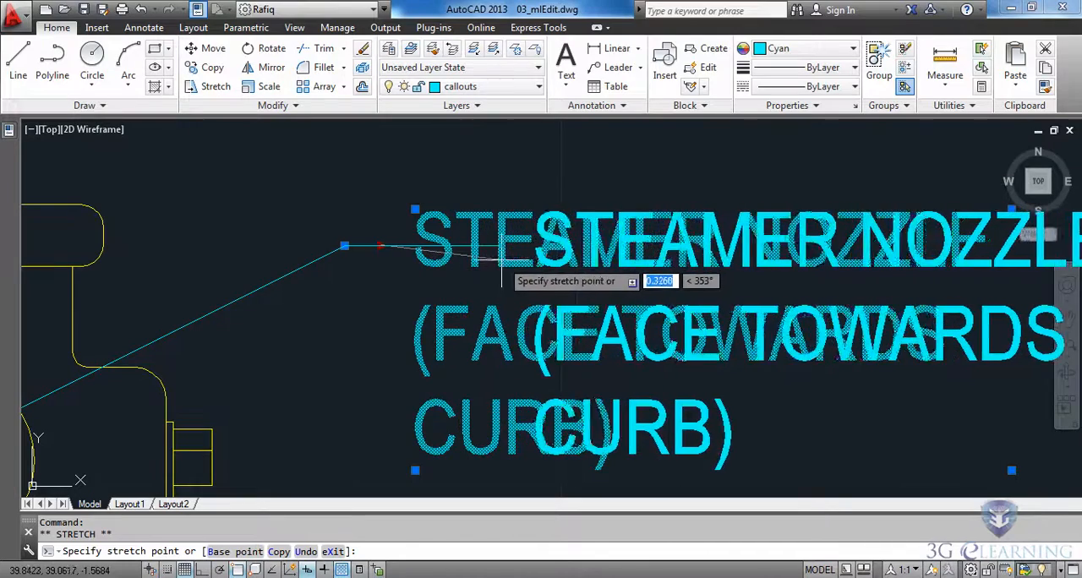
pyautogui.press('Escape')
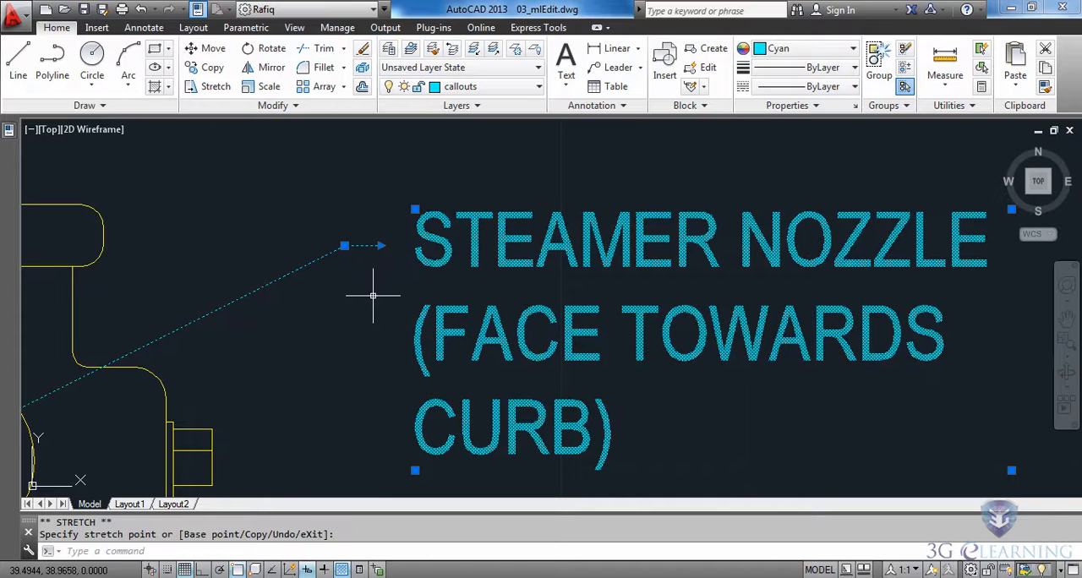
pyautogui.press('Escape')
# Add two leaders to the CONCRETE BLOCK callout, pointing to the centers of the lowest and middle circles in the gravel
pyautogui.scroll(-5, 374, 294)
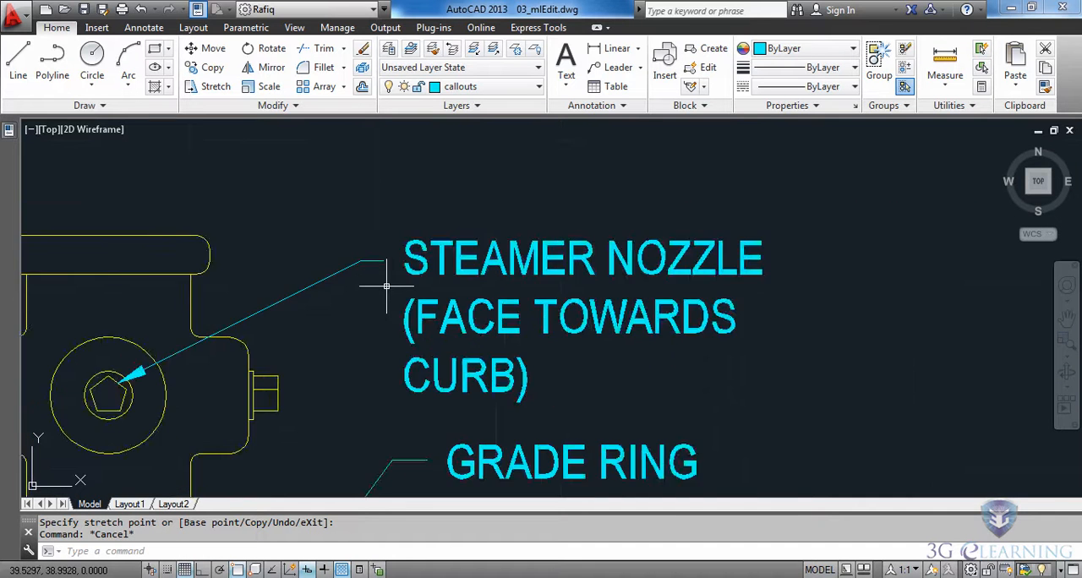
pyautogui.moveTo(317, 400); pyautogui.dragTo(615, 215, button='middle')
pyautogui.moveTo(471, 367); pyautogui.dragTo(514, 307, button='middle')
pyautogui.moveTo(455, 416); pyautogui.dragTo(531, 320, button='middle')
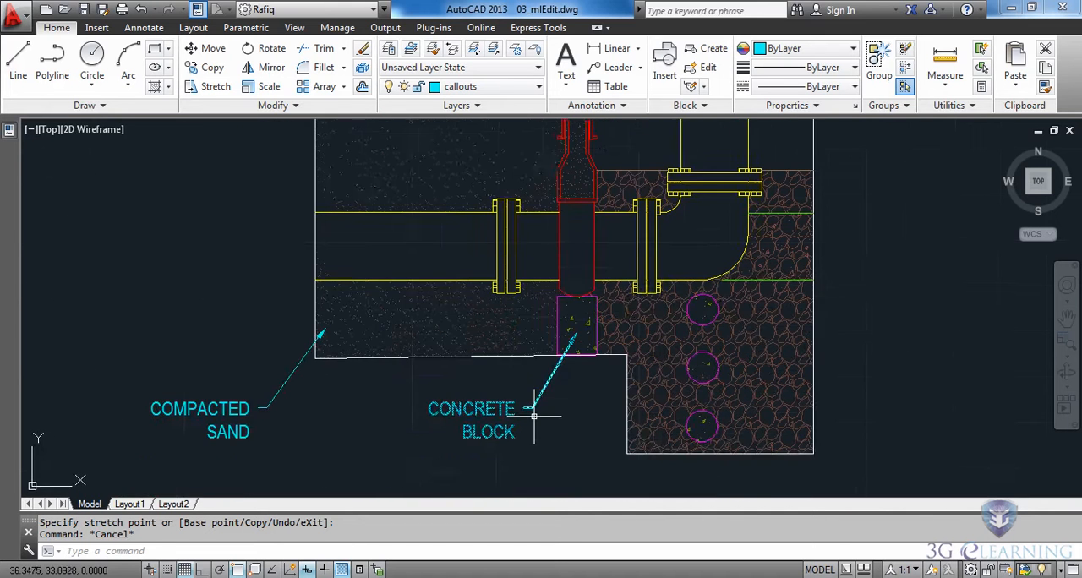
pyautogui.moveTo(538, 421); pyautogui.dragTo(543, 328, button='middle')
pyautogui.scroll(2, 419, 339)
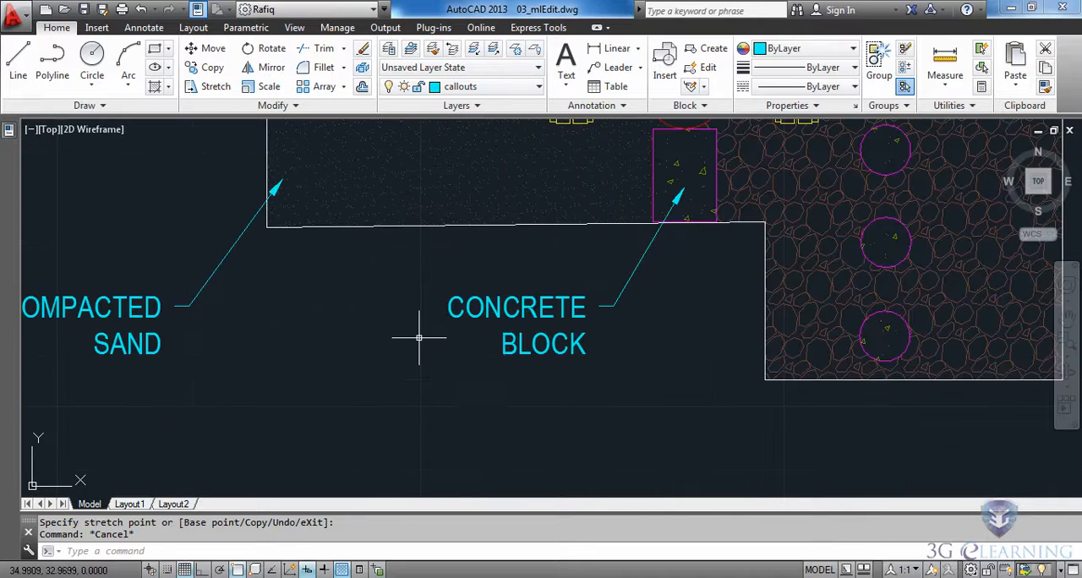
pyautogui.moveTo(664, 304); pyautogui.dragTo(525, 366, button='middle')
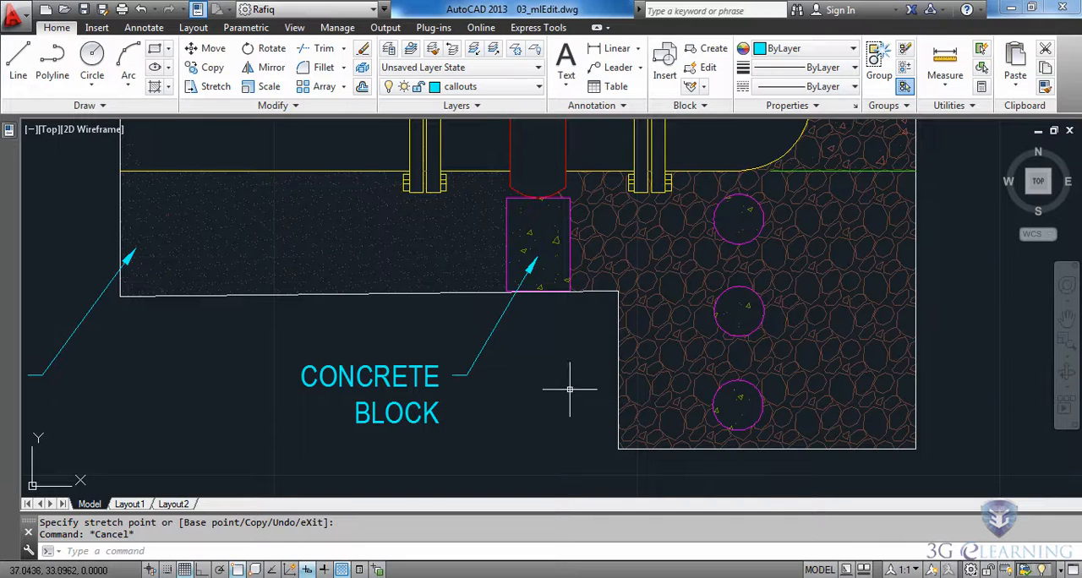
pyautogui.click(478, 357)
pyautogui.moveTo(467, 375)
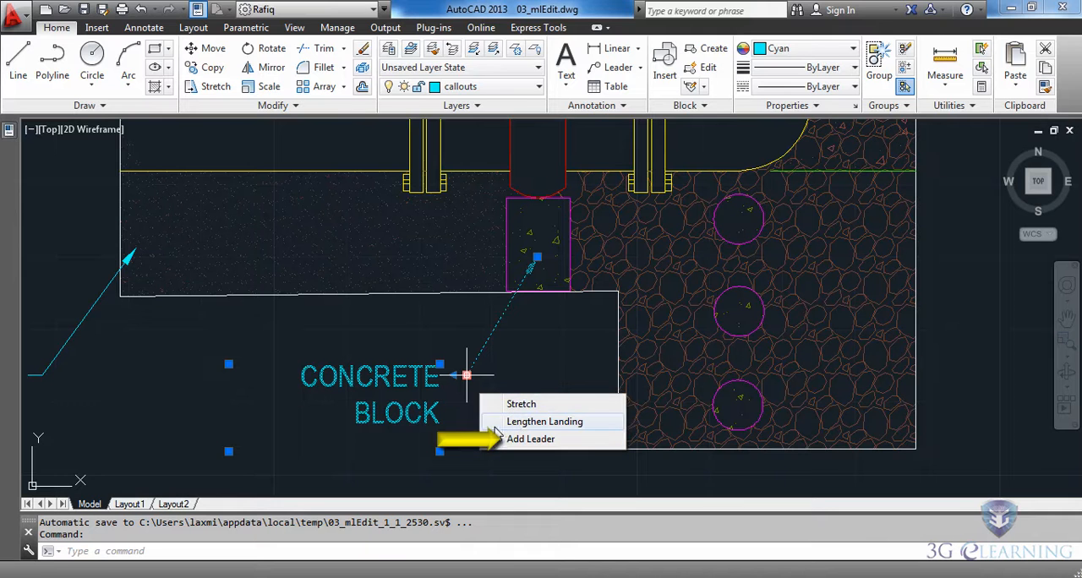
pyautogui.click(518, 440)
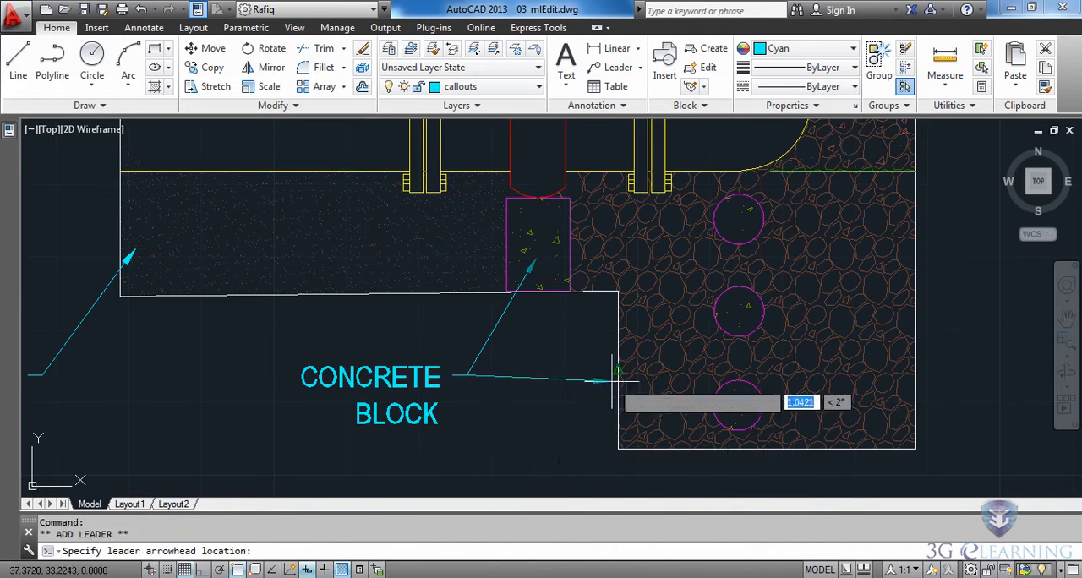
pyautogui.click(737, 406)
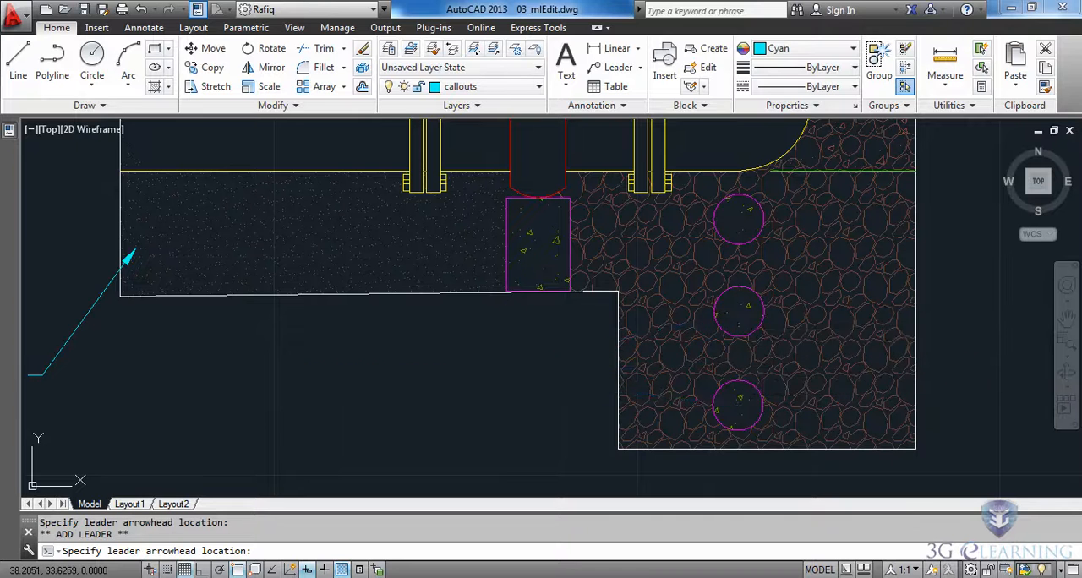
pyautogui.click(739, 313)
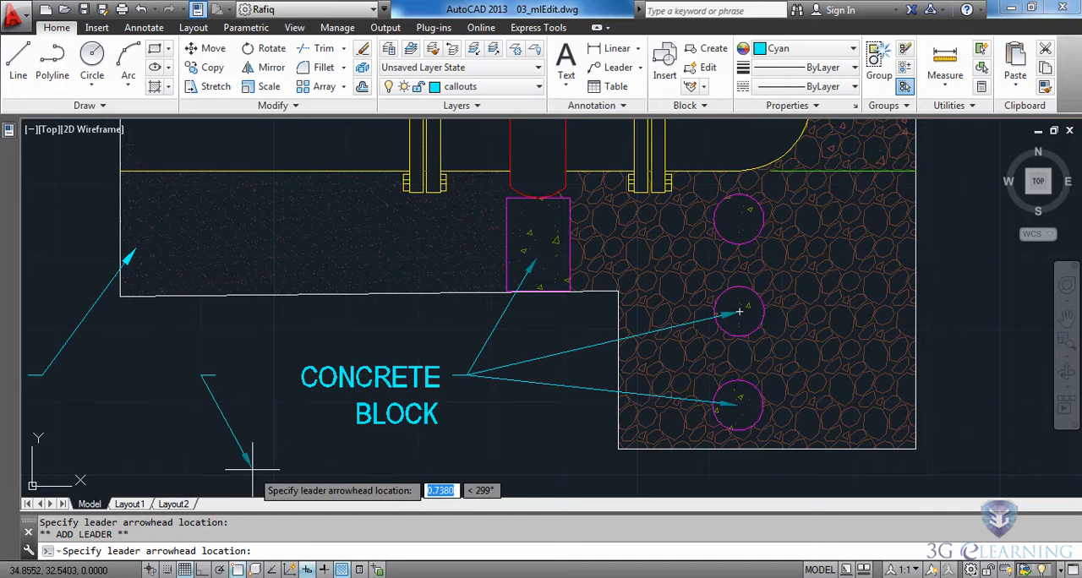
pyautogui.press('Escape')
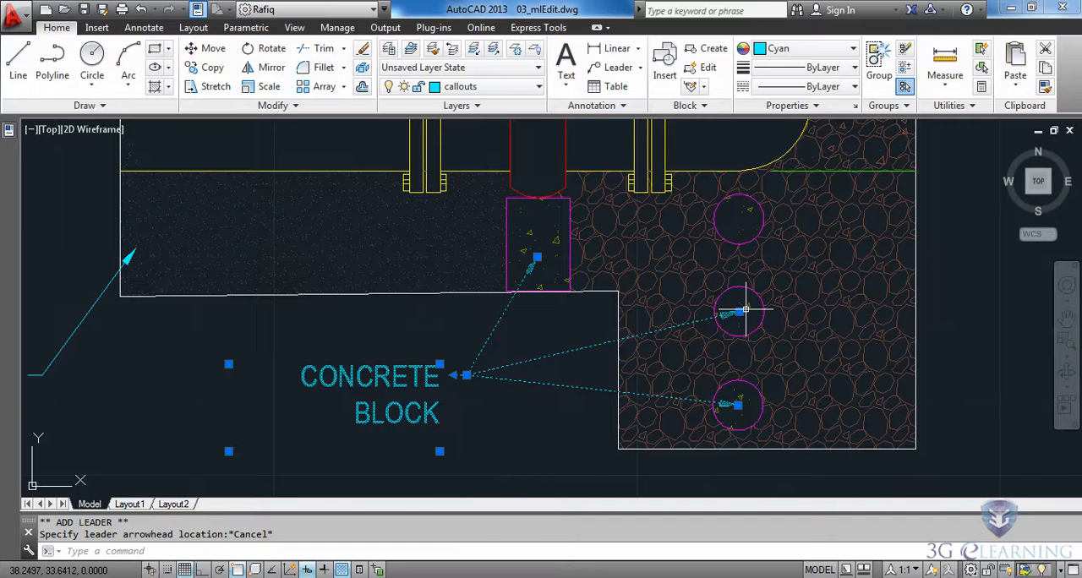
# Remove the CONCRETE BLOCK leader that points to the middle circle, and deselect the callout
pyautogui.moveTo(740, 313)
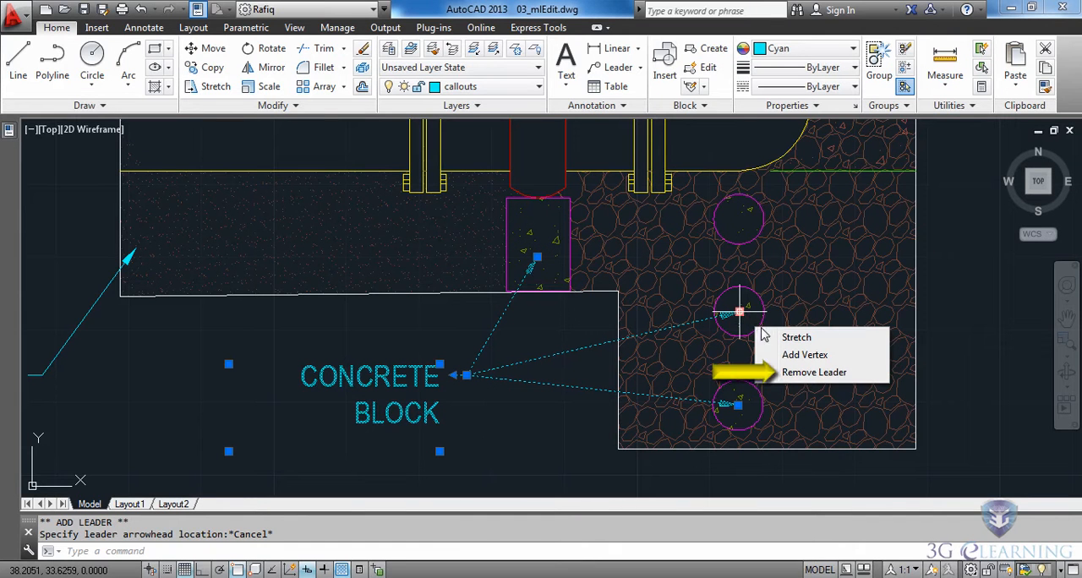
pyautogui.click(818, 374)
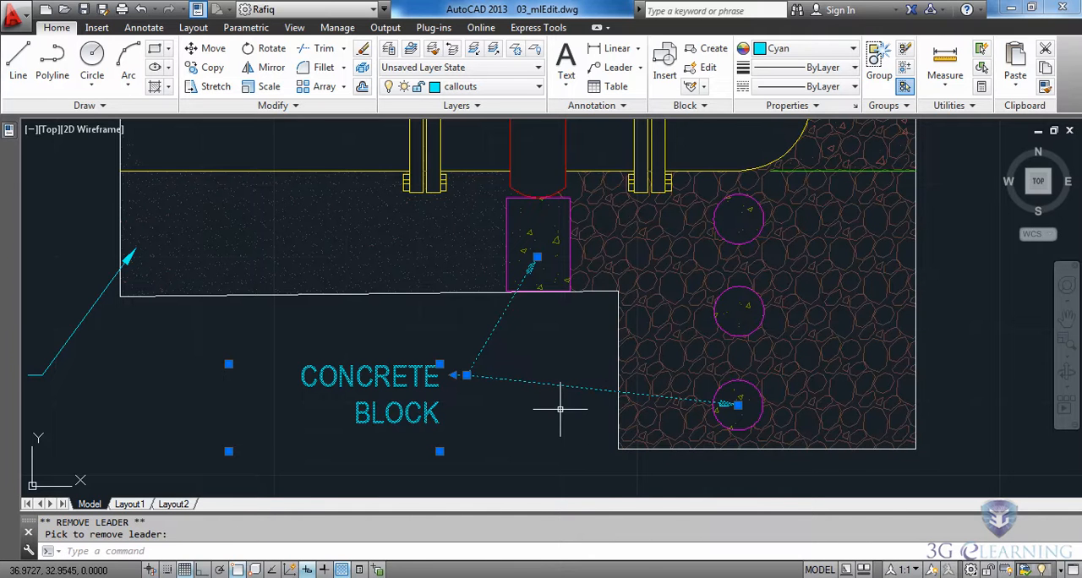
pyautogui.press('Escape')
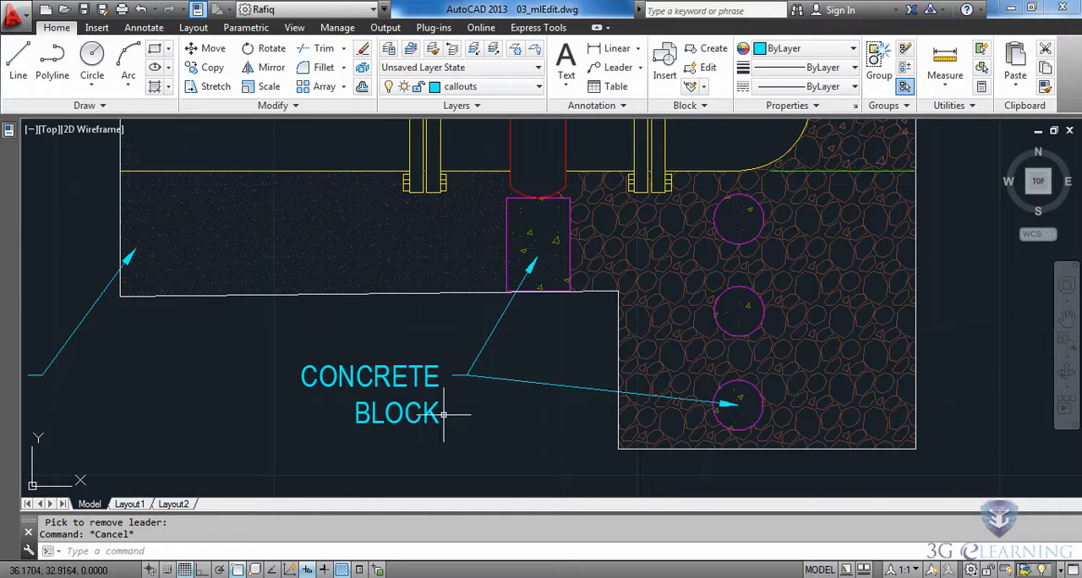
# Review the leader editing commands and multileader style choices offered for the CONCRETE BLOCK callout
pyautogui.click(422, 380)
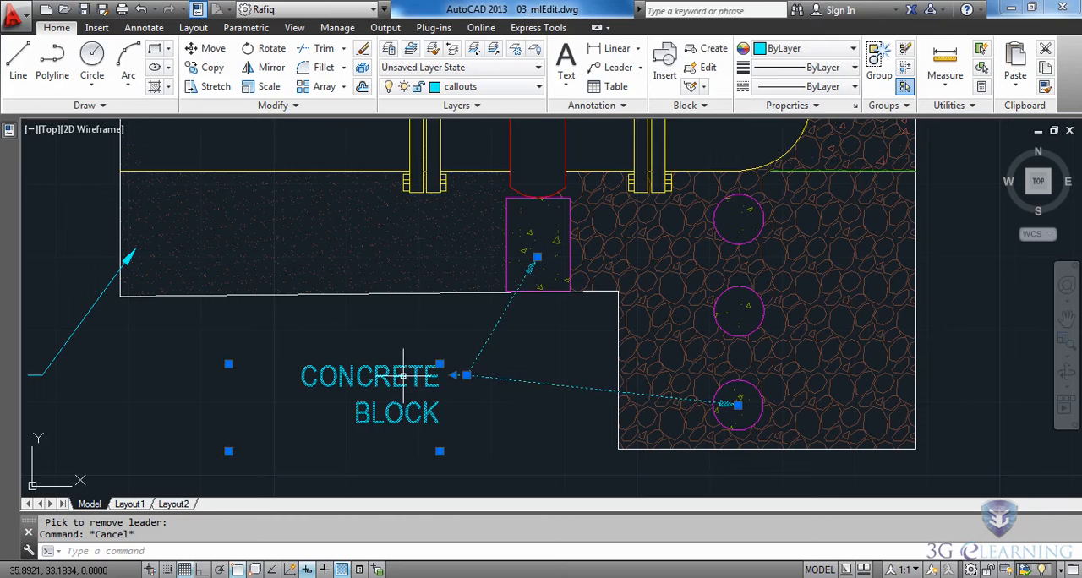
pyautogui.rightClick(492, 389)
pyautogui.moveTo(512, 393)
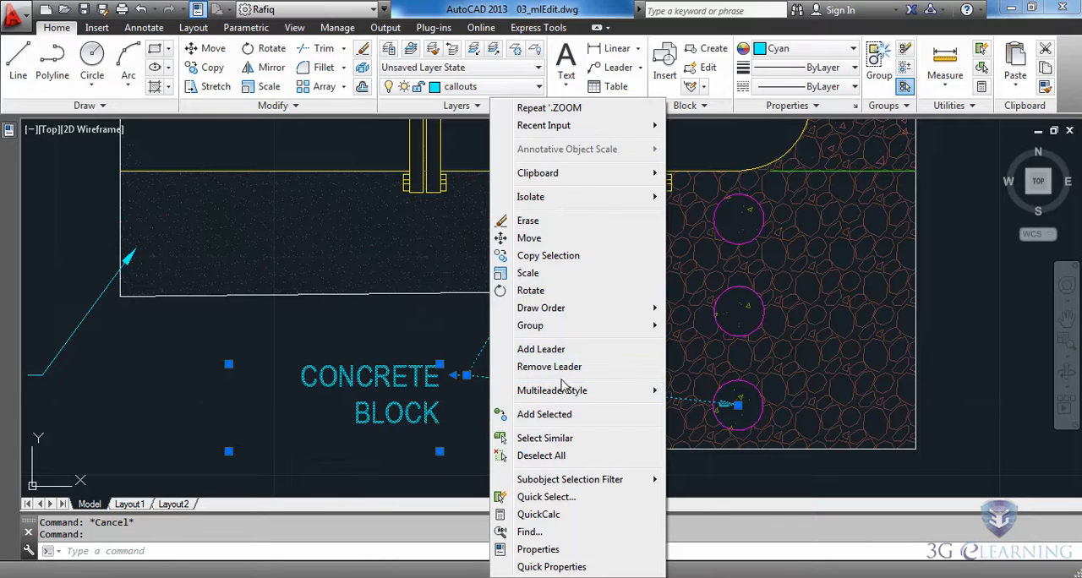
pyautogui.moveTo(563, 394)
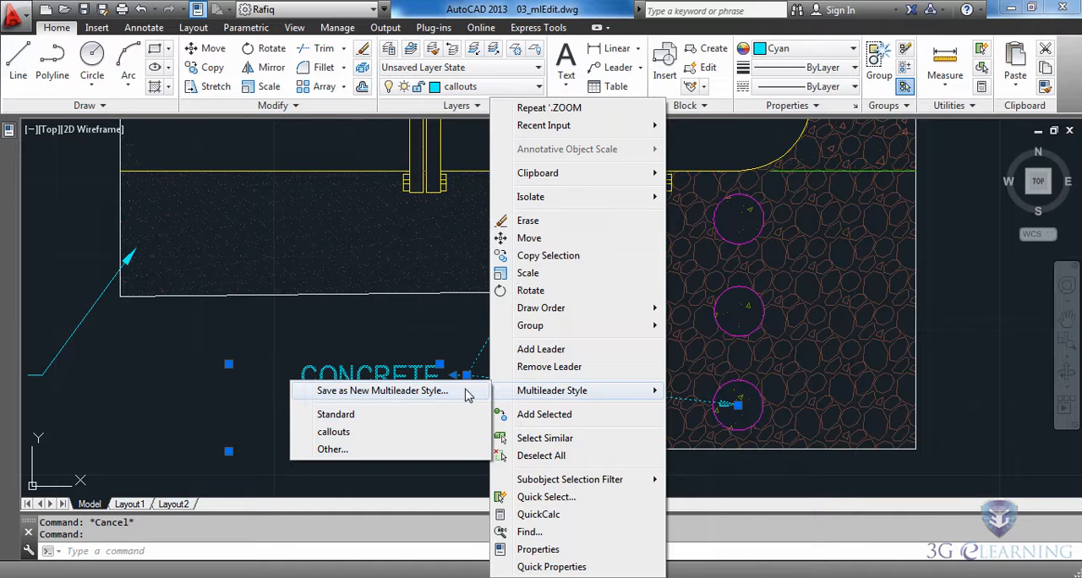
pyautogui.click(769, 475)
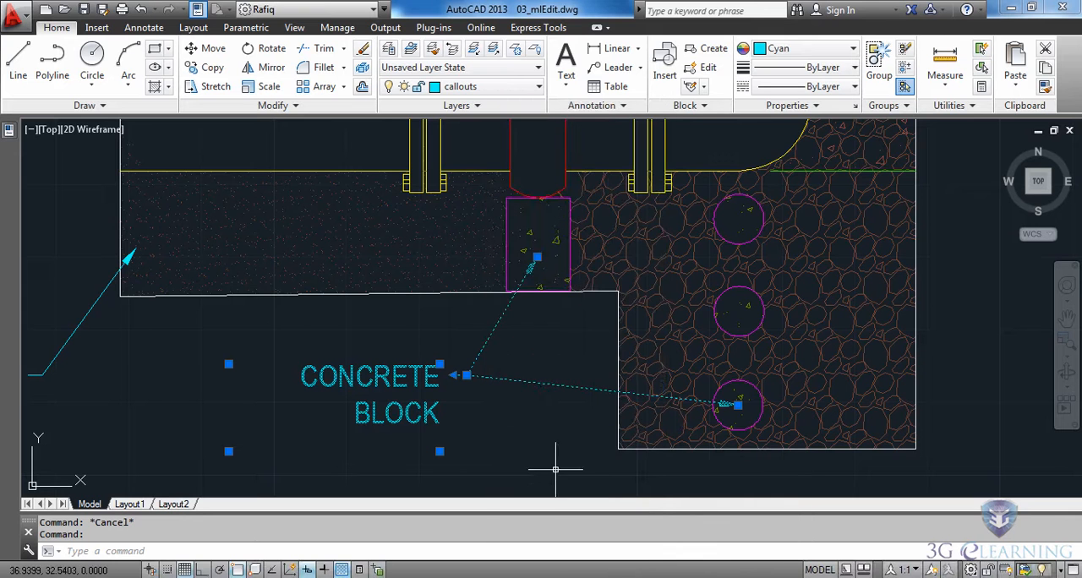
# Change the arrowhead of the COMPACTED SAND callout's leader to Dot, and deselect the callout
pyautogui.moveTo(140, 438)
pyautogui.mouseDown(button='middle')
pyautogui.moveTo(419, 411)
pyautogui.moveTo(596, 429)
pyautogui.moveTo(609, 449)
pyautogui.mouseUp(button='middle')
pyautogui.press('Escape')
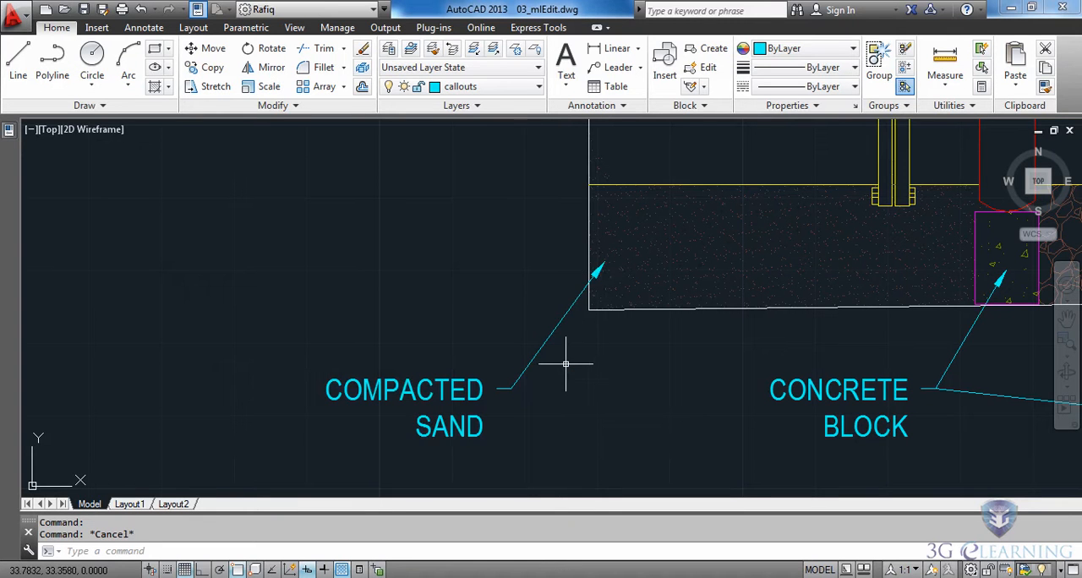
pyautogui.click(563, 315)
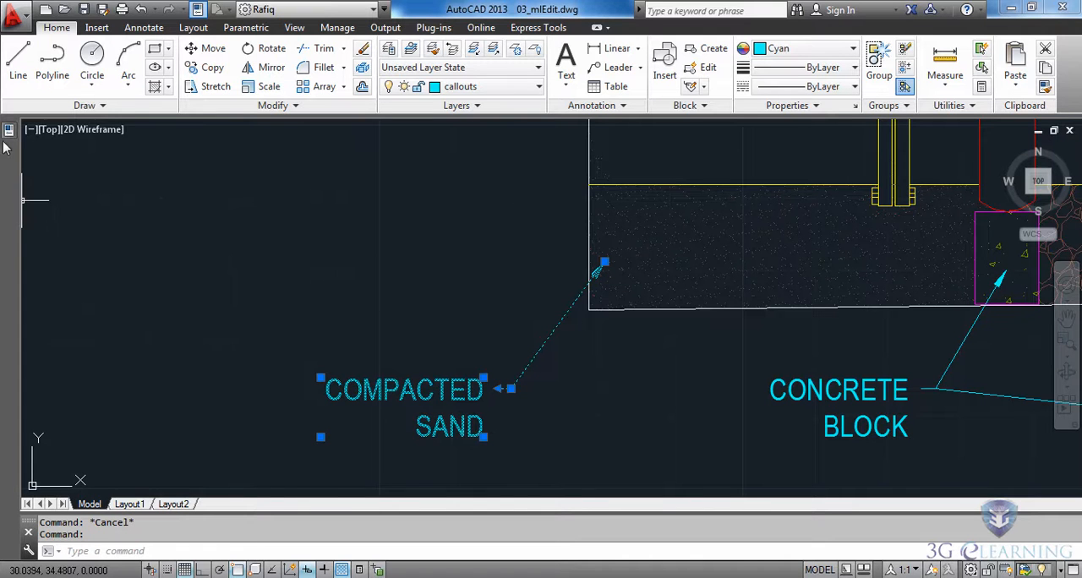
pyautogui.moveTo(7, 135)
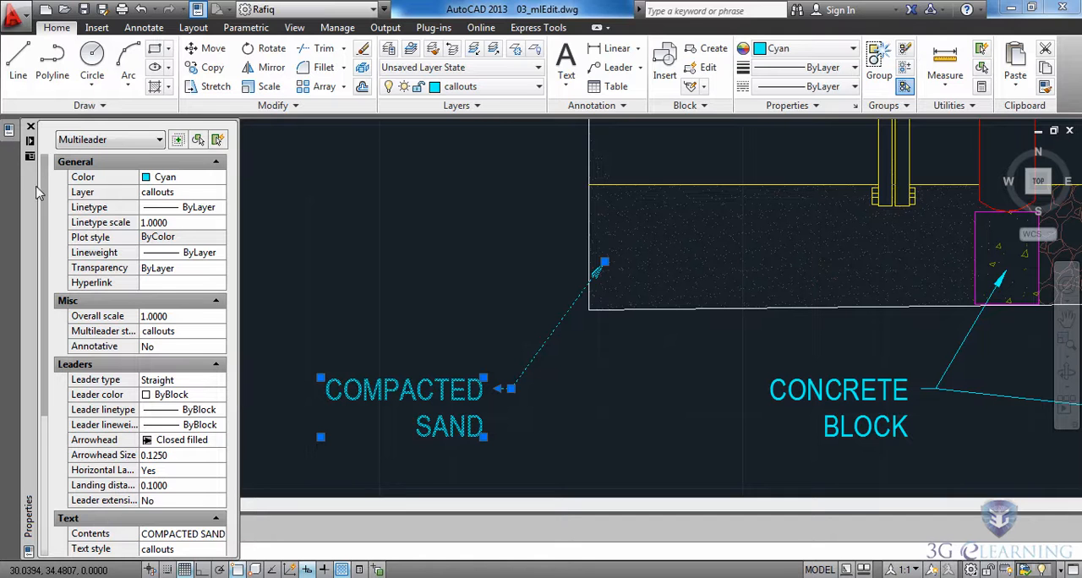
pyautogui.scroll(-2, 34, 193)
pyautogui.moveTo(46, 237); pyautogui.dragTo(50, 308)
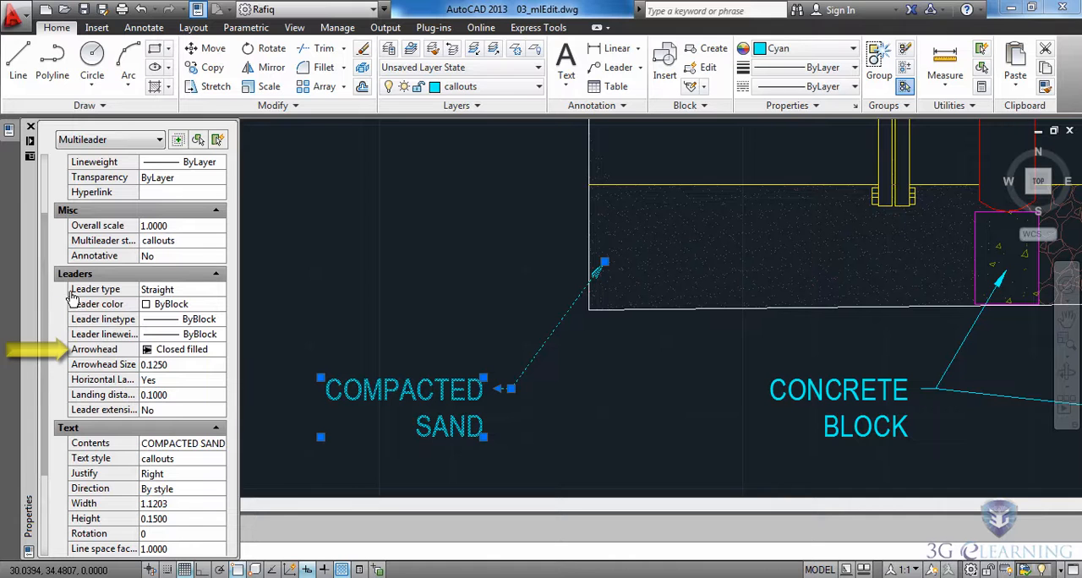
pyautogui.click(203, 353)
pyautogui.click(203, 353)
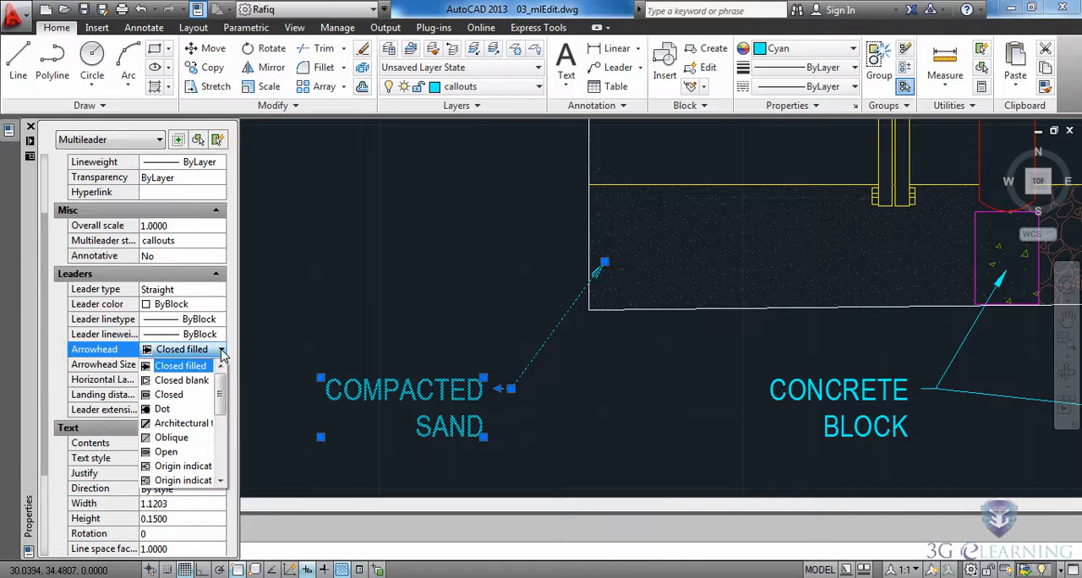
pyautogui.click(158, 409)
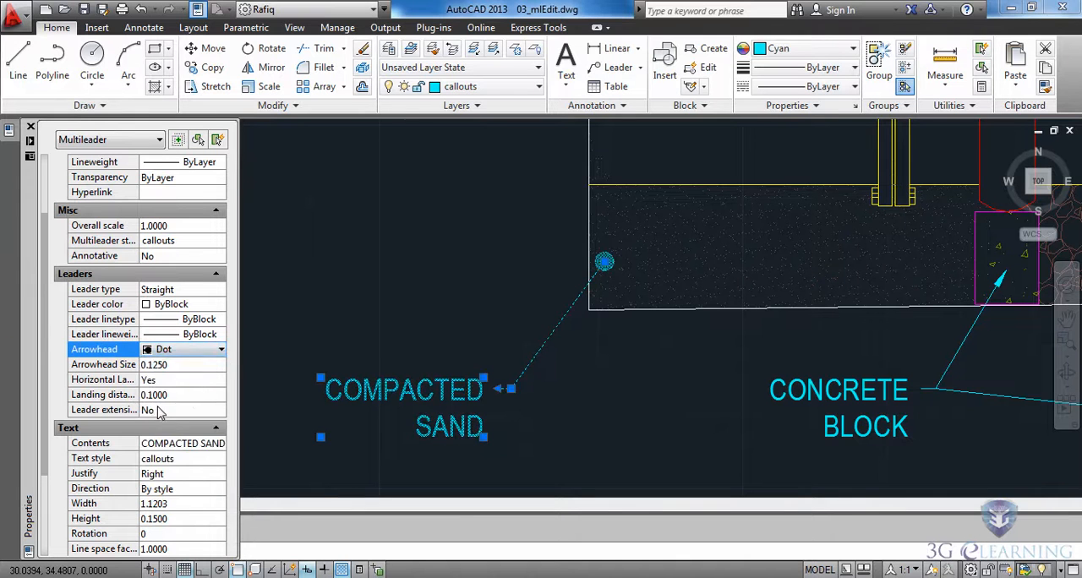
pyautogui.hotkey('ctrl', '1')
pyautogui.press('Escape')
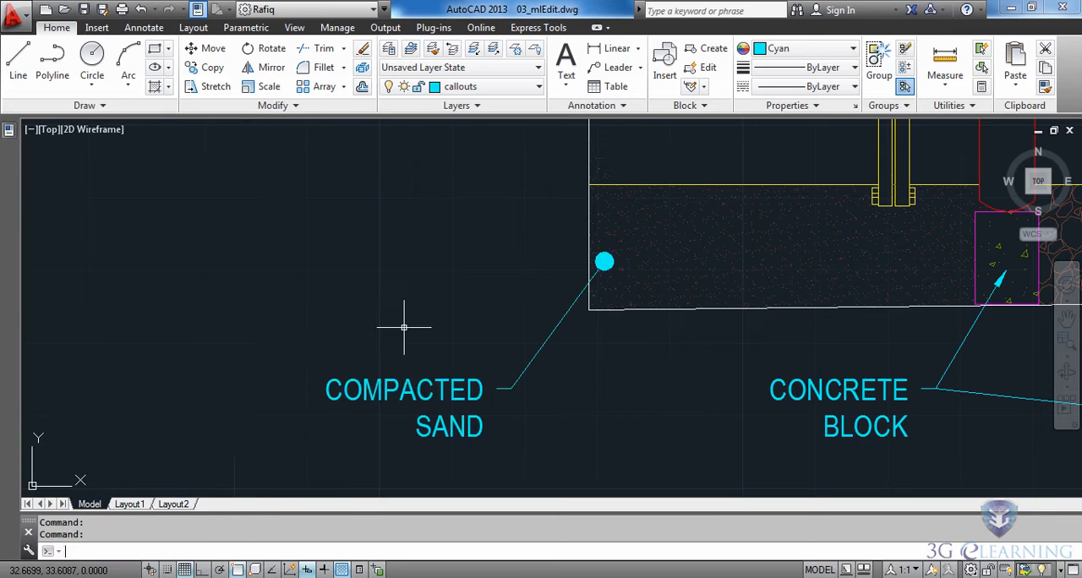
# Turn on the text frame around the LETTERING TO READ "WATER" callout, and deselect the callout
pyautogui.moveTo(744, 164)
pyautogui.mouseDown(button='middle')
pyautogui.moveTo(481, 401)
pyautogui.moveTo(405, 436)
pyautogui.mouseUp(button='middle')
pyautogui.moveTo(768, 205)
pyautogui.mouseDown(button='middle')
pyautogui.moveTo(720, 408)
pyautogui.moveTo(754, 468)
pyautogui.mouseUp(button='middle')
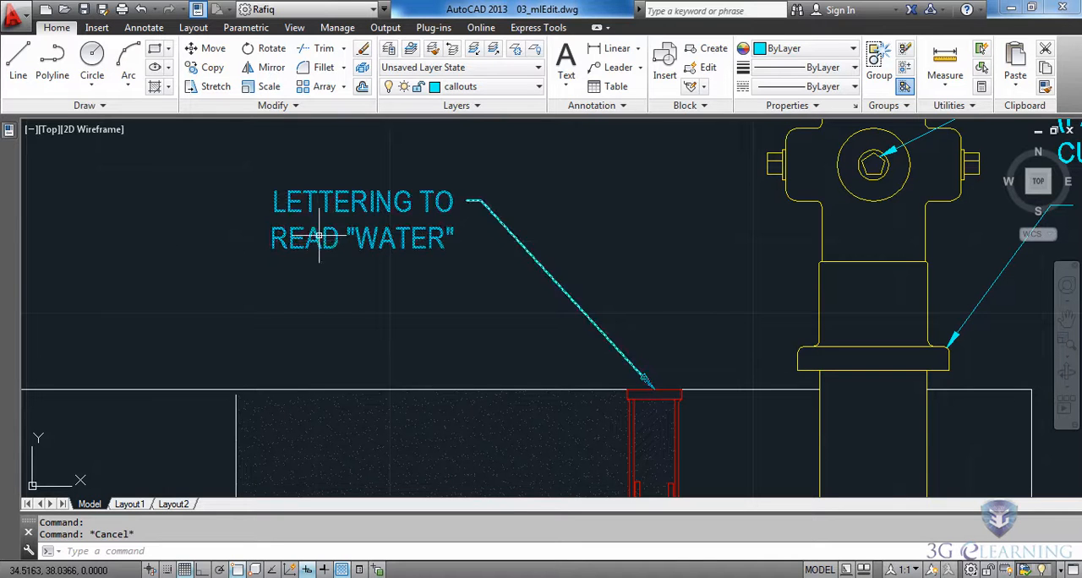
pyautogui.click(295, 205)
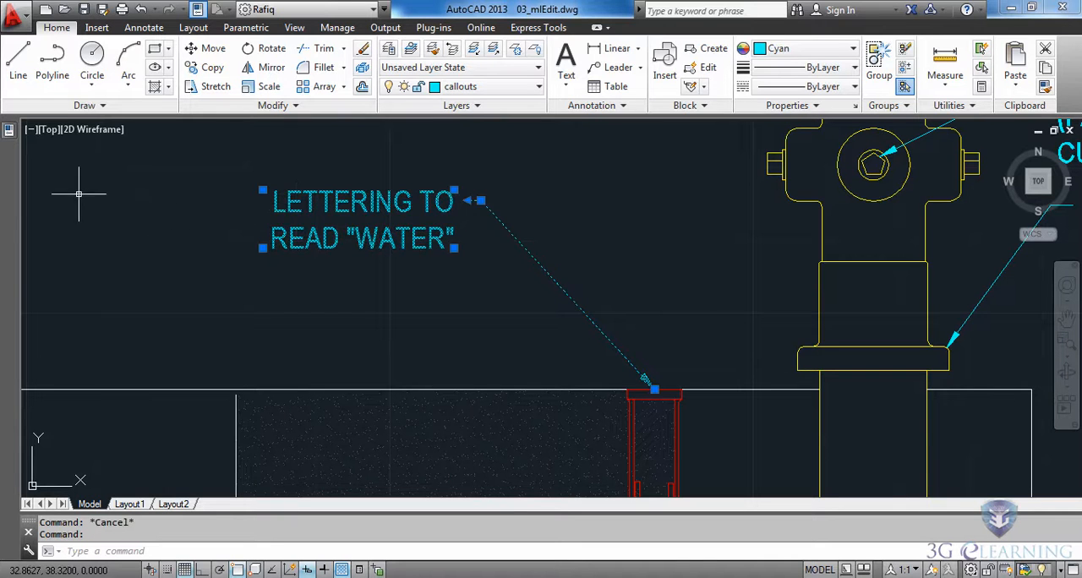
pyautogui.moveTo(6, 131)
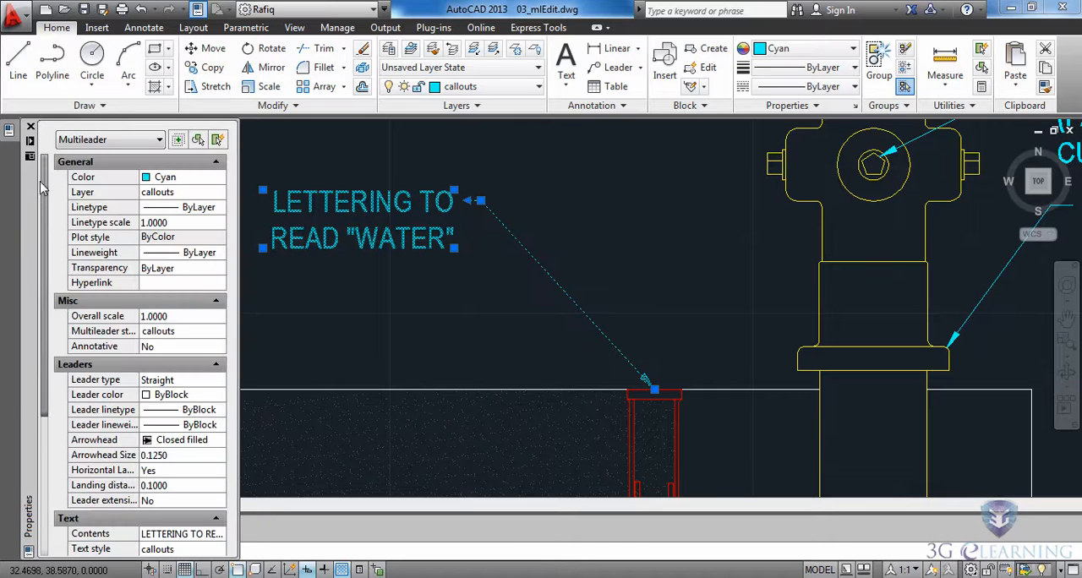
pyautogui.scroll(-2, 38, 254)
pyautogui.scroll(-5, 38, 254)
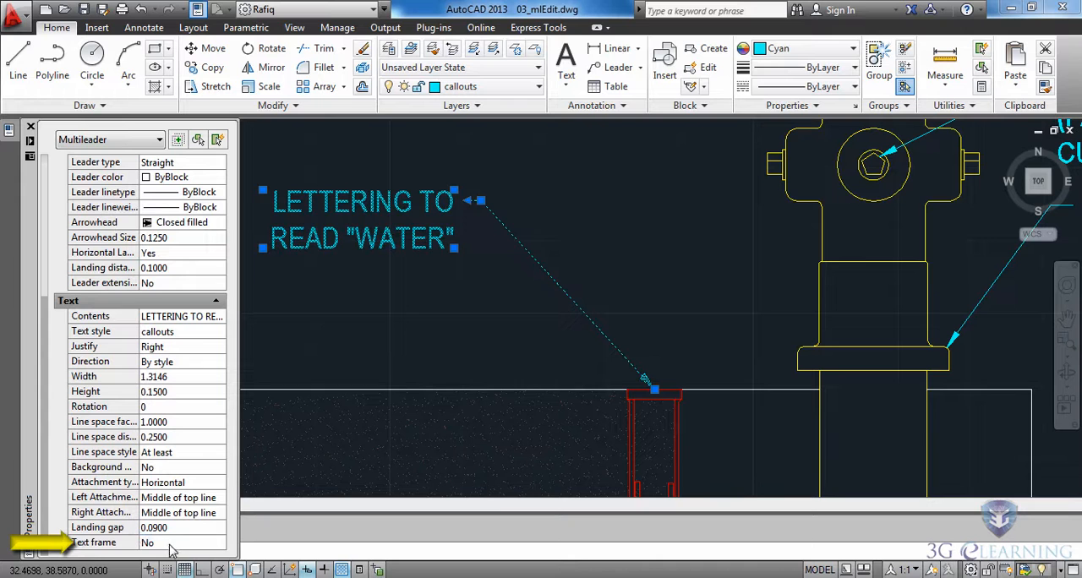
pyautogui.click(172, 550)
pyautogui.click(220, 543)
pyautogui.click(167, 560)
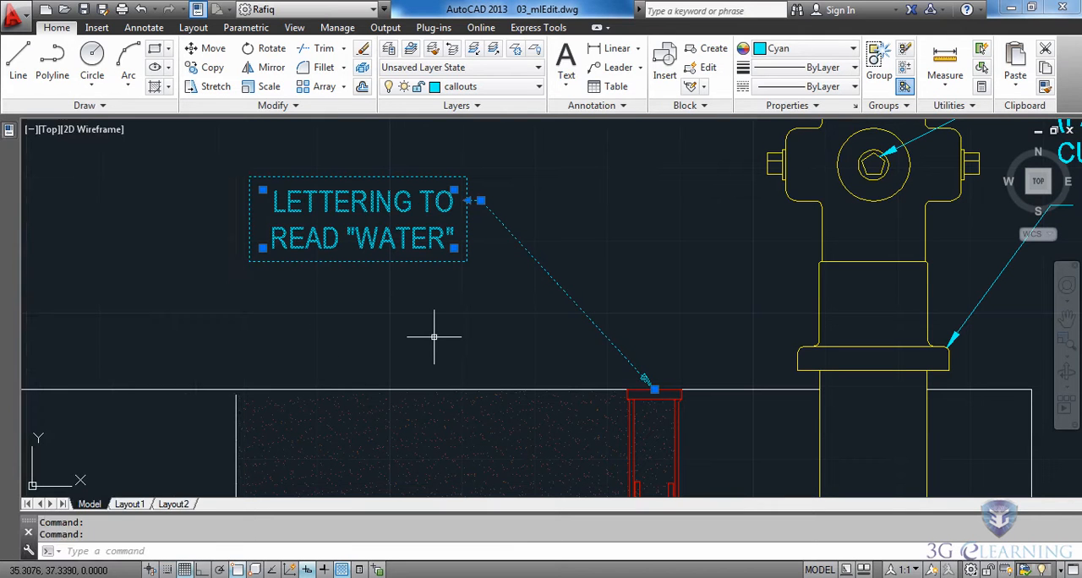
pyautogui.press('Escape')
pyautogui.middleClick(467, 329)
pyautogui.middleClick(468, 329)
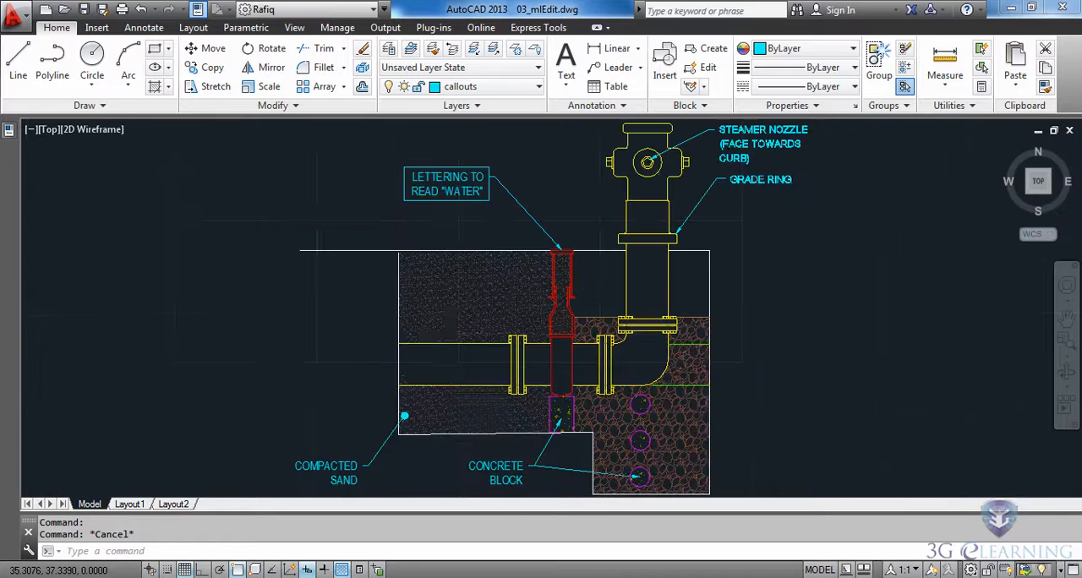